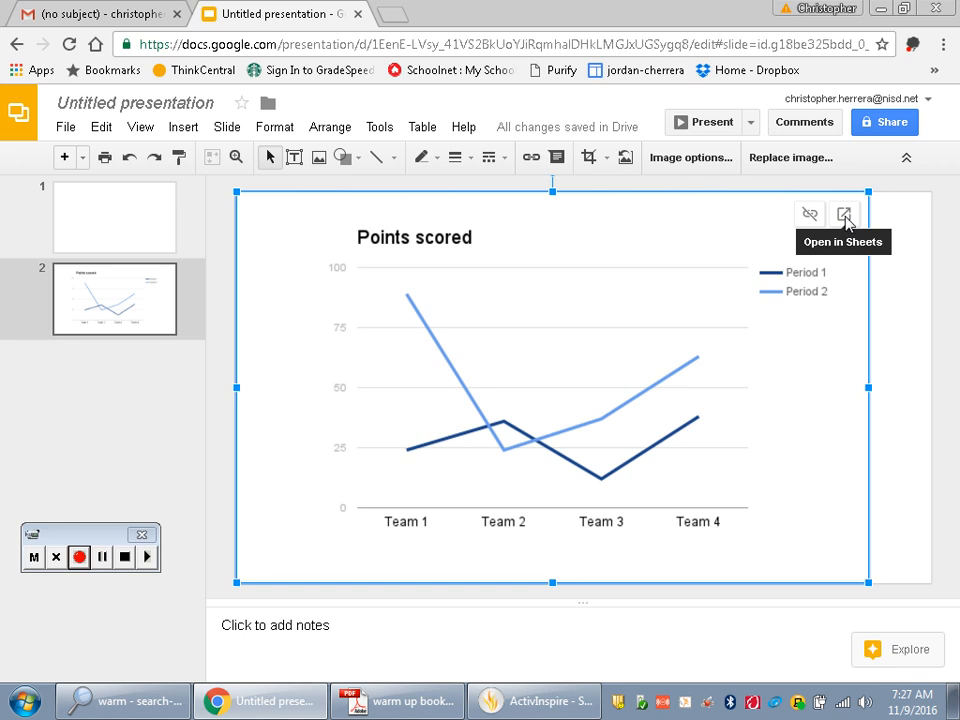
# Step: Open the slide's linked line chart in Google Sheets and move the chart to the right of the data table
pyautogui.click(845, 218)
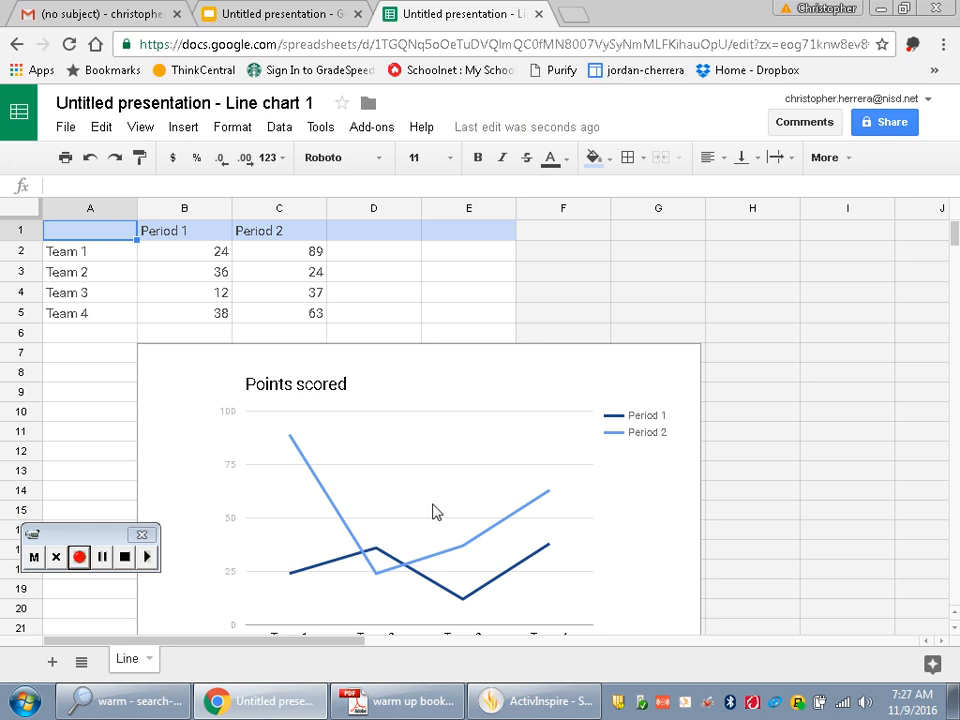
pyautogui.click(645, 406)
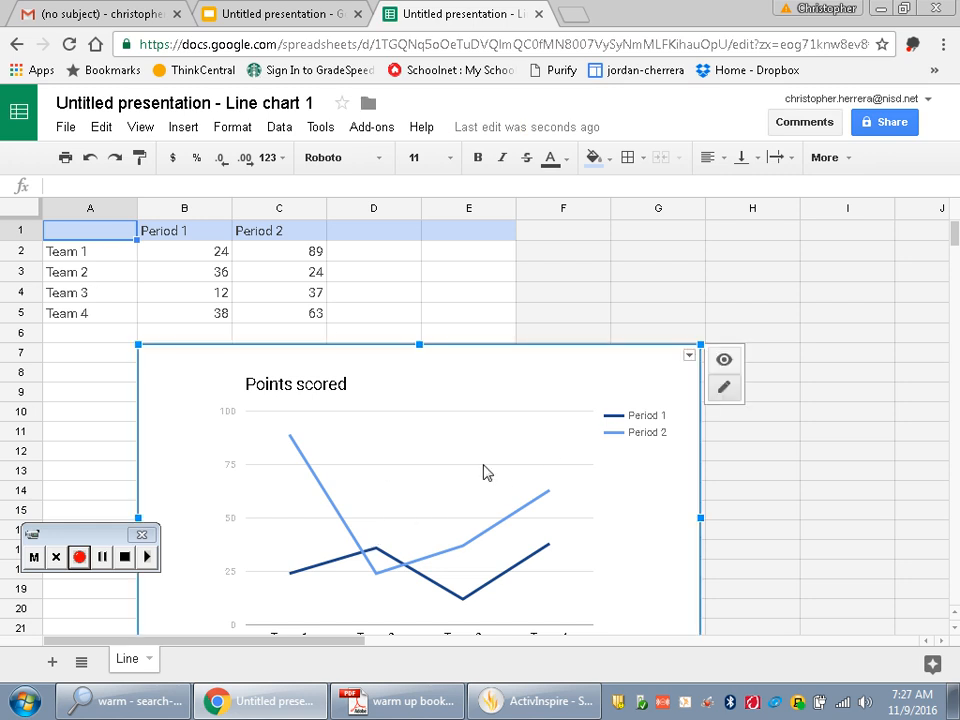
pyautogui.moveTo(444, 480); pyautogui.dragTo(681, 407)
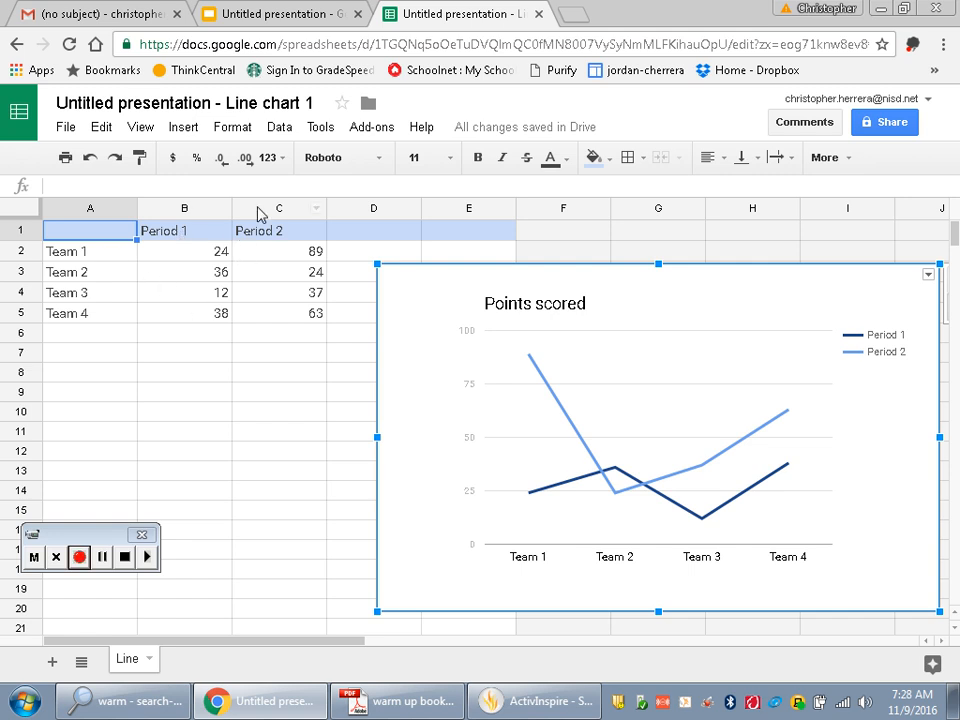
pyautogui.click(877, 352)
# Step: Rename the Period 1 column header in B1 as "hot beaker"
pyautogui.click(197, 247)
pyautogui.click(195, 239)
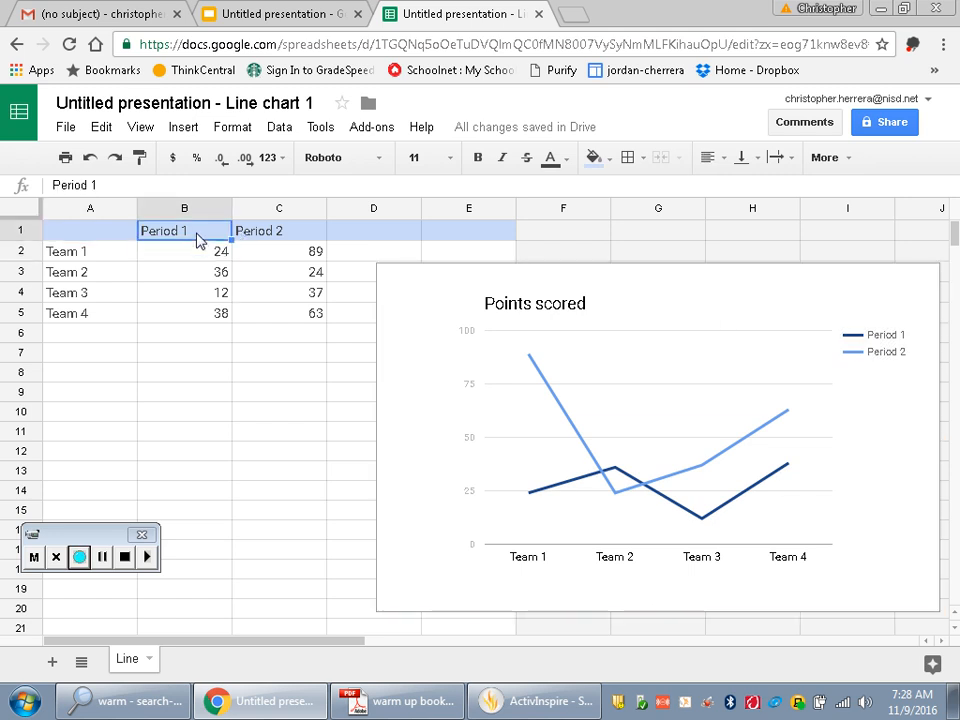
pyautogui.write('hiot')
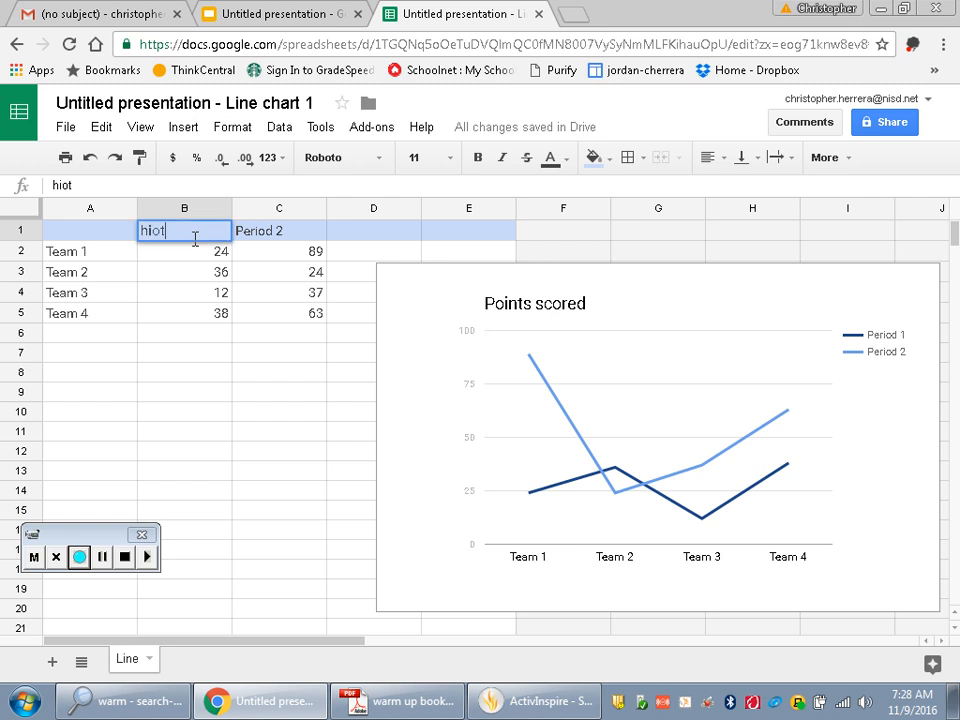
pyautogui.write(' bea')
pyautogui.press('BackSpace')
pyautogui.press('BackSpace')
pyautogui.press('BackSpace')
pyautogui.press('BackSpace')
pyautogui.press('BackSpace')
pyautogui.press('BackSpace')
pyautogui.press('BackSpace')
pyautogui.write('ot beaker')
pyautogui.press('Tab')
# Step: Rename the Period 2 column header in C1 as "room temperature beaker"
pyautogui.write('rom')
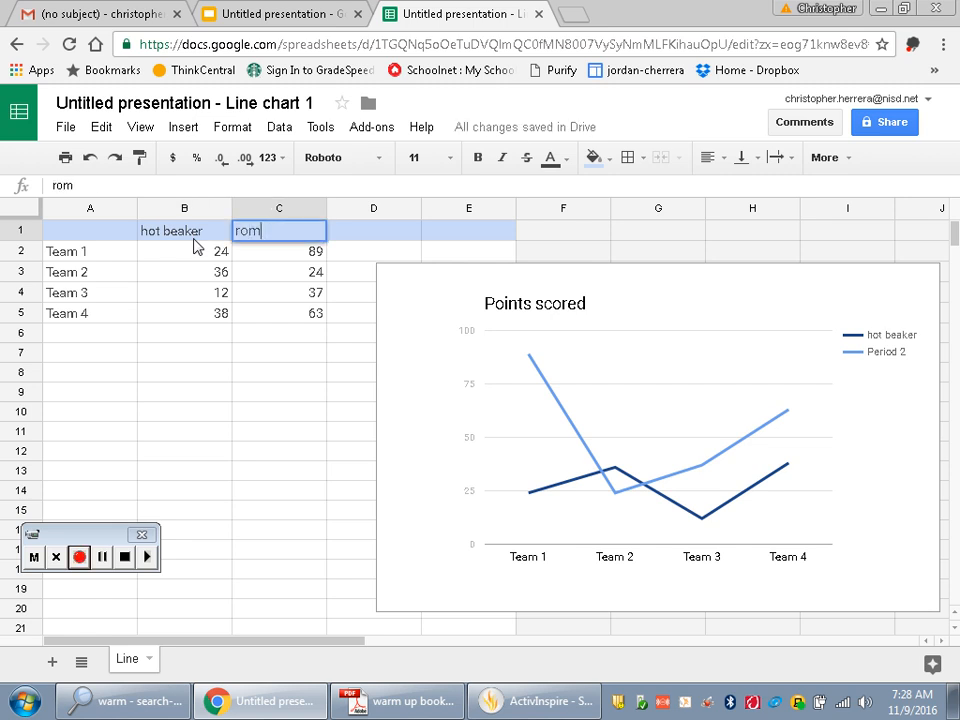
pyautogui.press('BackSpace')
pyautogui.write('om temperature beaker')
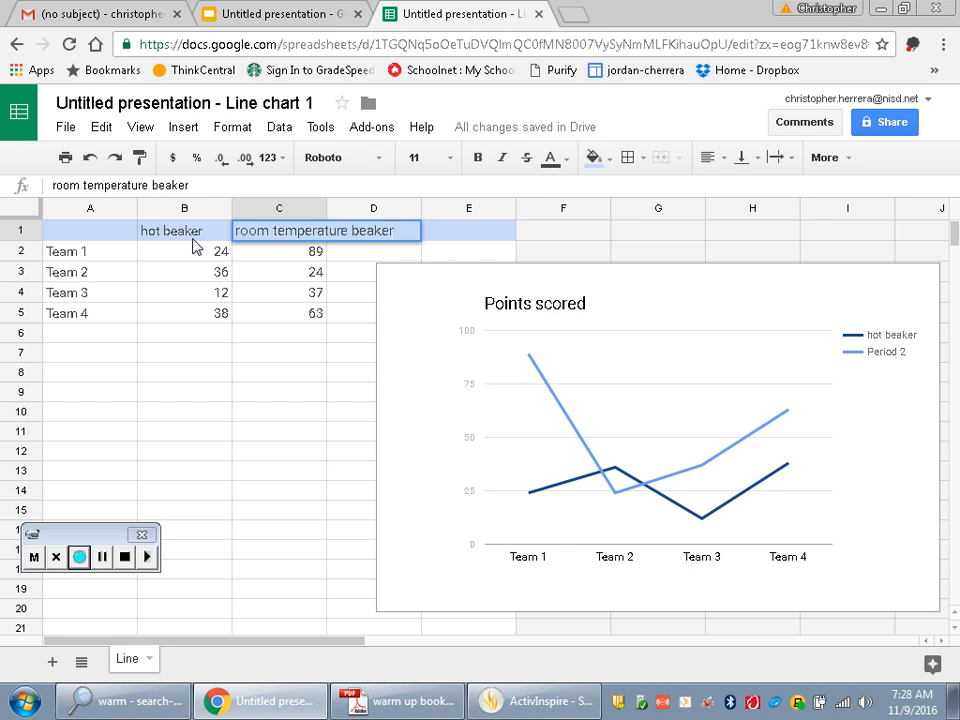
pyautogui.click(296, 273)
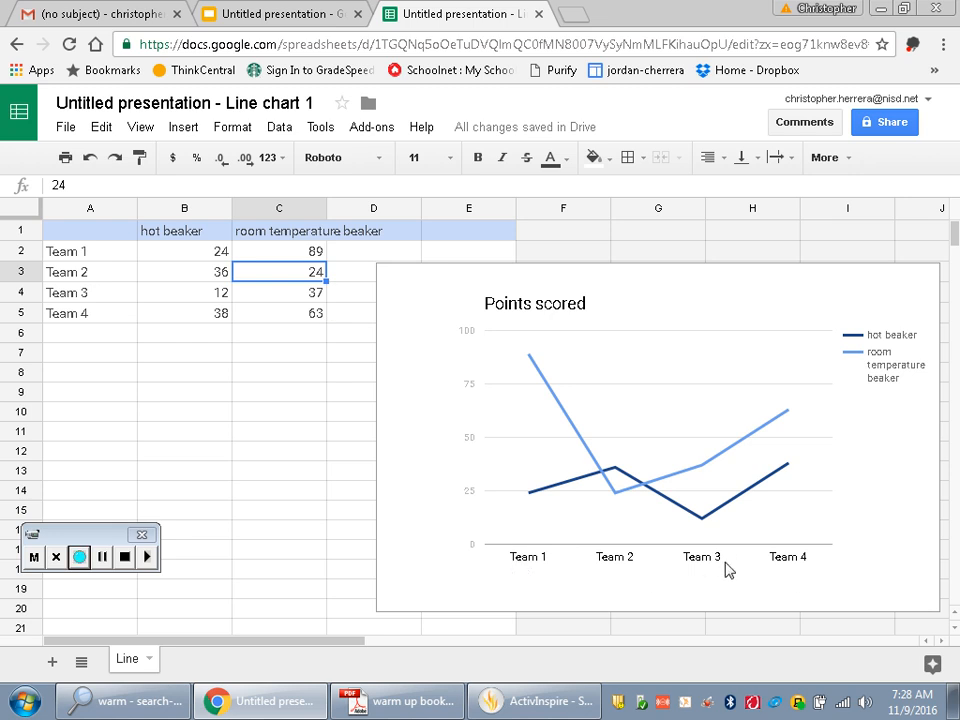
# Step: Replace the Team 1 row label in A2 with "initial temperature"
pyautogui.click(110, 257)
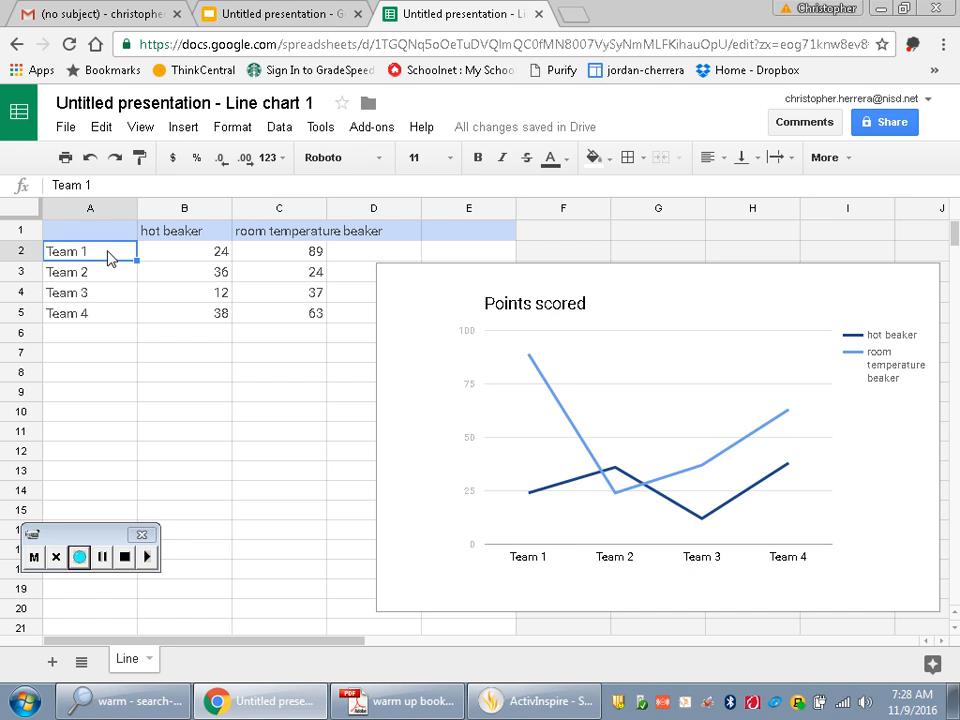
pyautogui.write('initial')
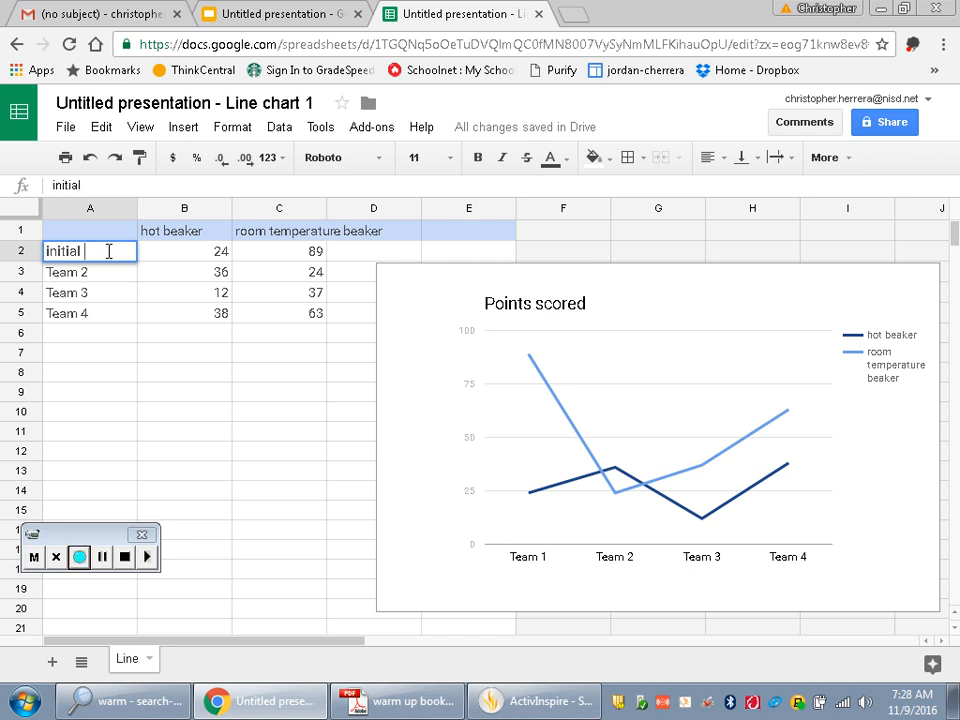
pyautogui.write(' temperature')
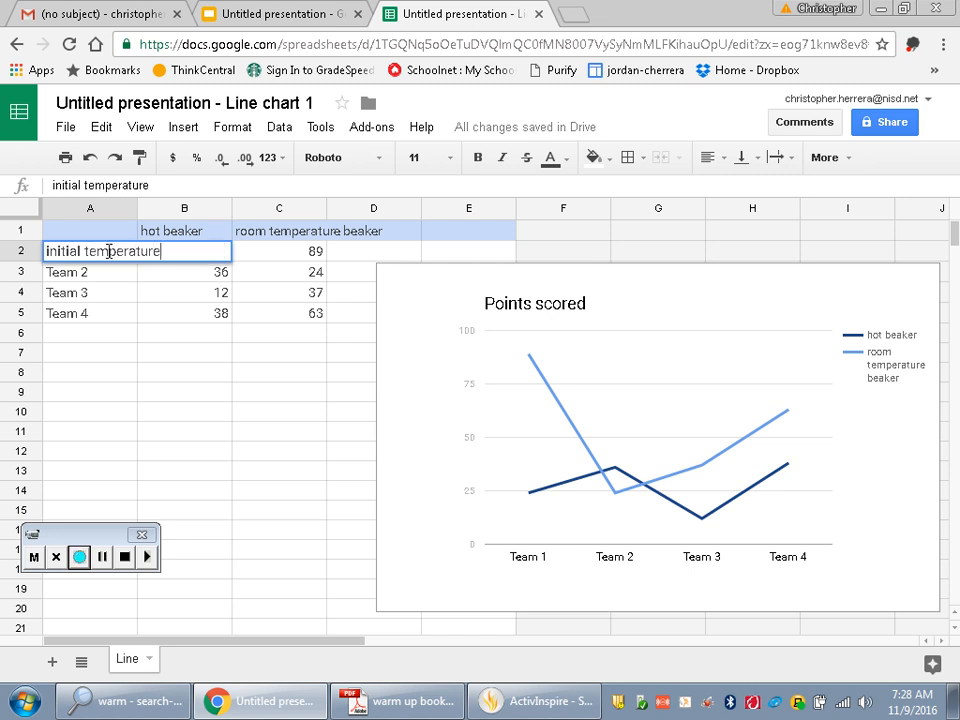
pyautogui.press('Return')
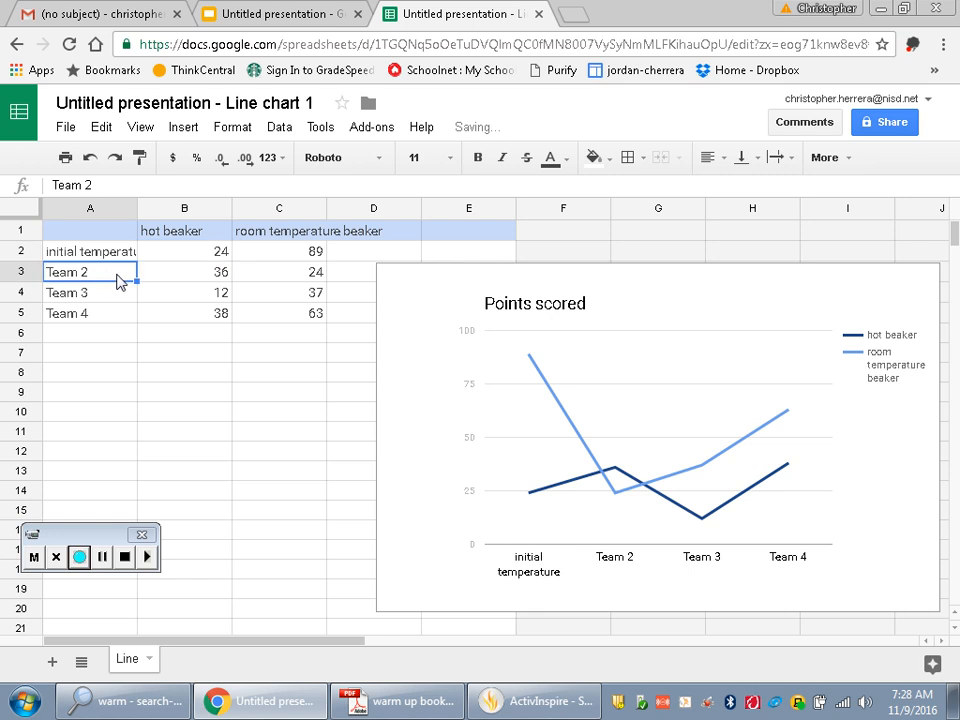
# Step: Relabel the remaining team rows in A3 to A5 as "1 minute", "2 minute" and "3 minute"
pyautogui.write('1 minute')
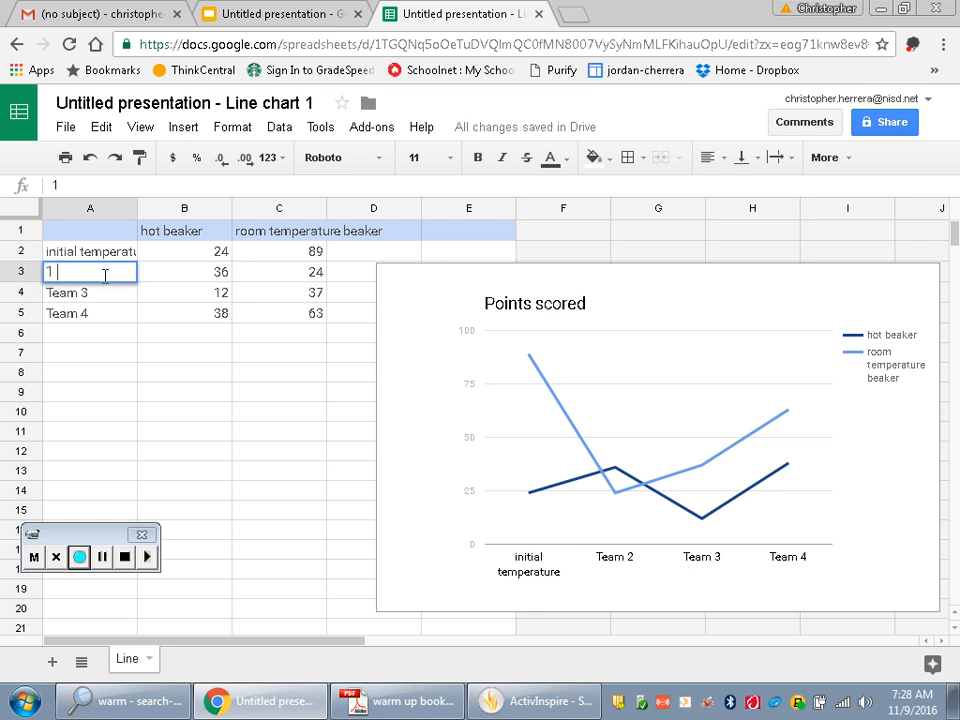
pyautogui.click(104, 301)
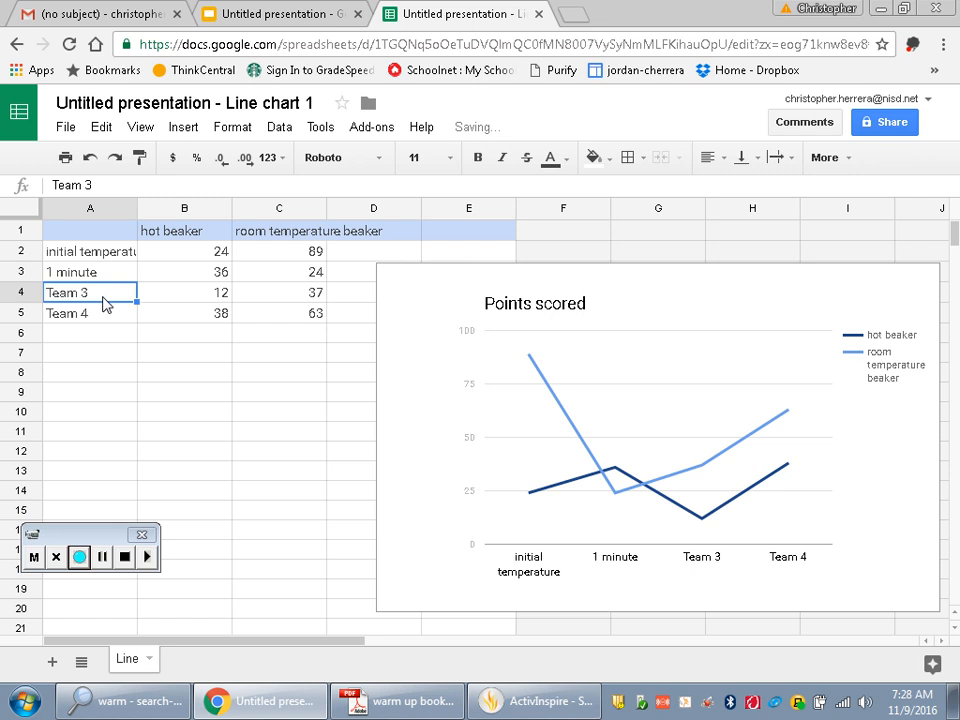
pyautogui.write('2 minute')
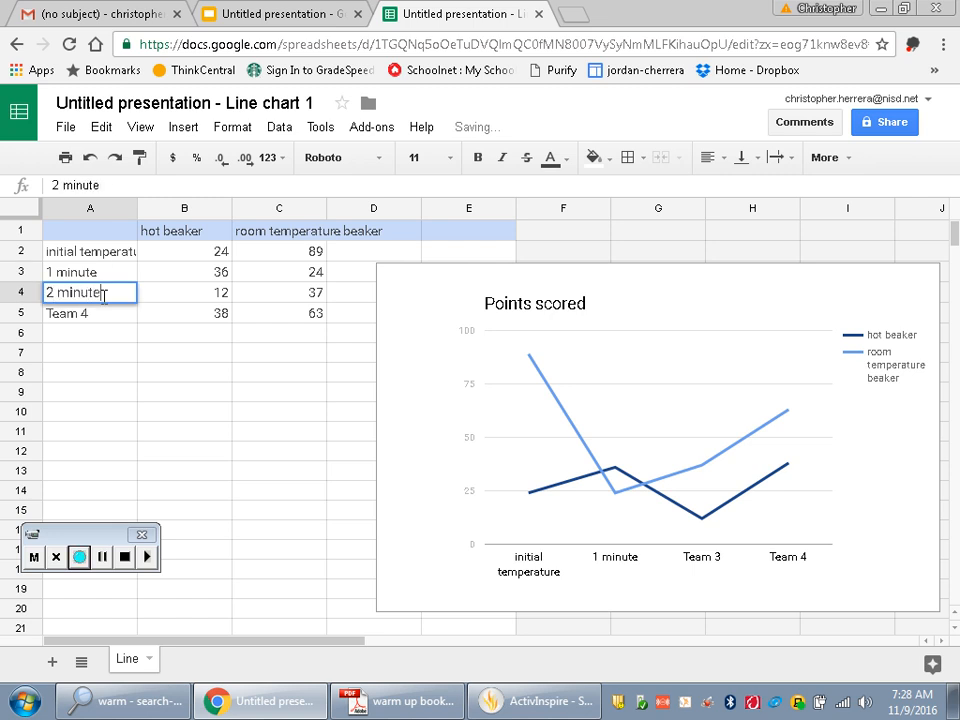
pyautogui.write(' dat')
pyautogui.press('BackSpace')
pyautogui.press('BackSpace')
pyautogui.press('BackSpace')
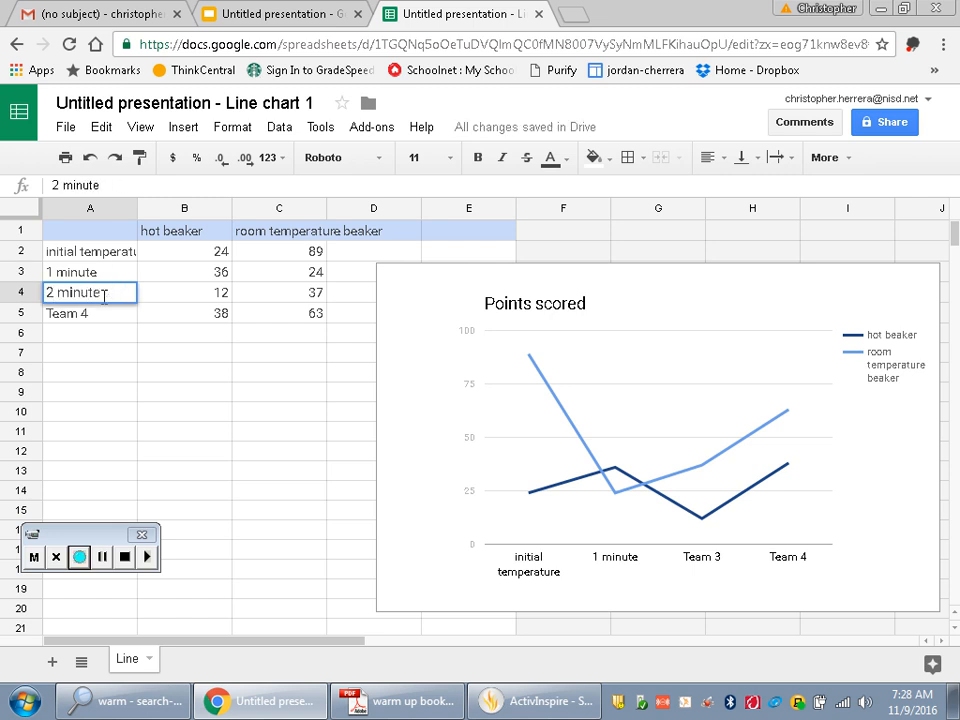
pyautogui.press('Return')
pyautogui.write('3 minute')
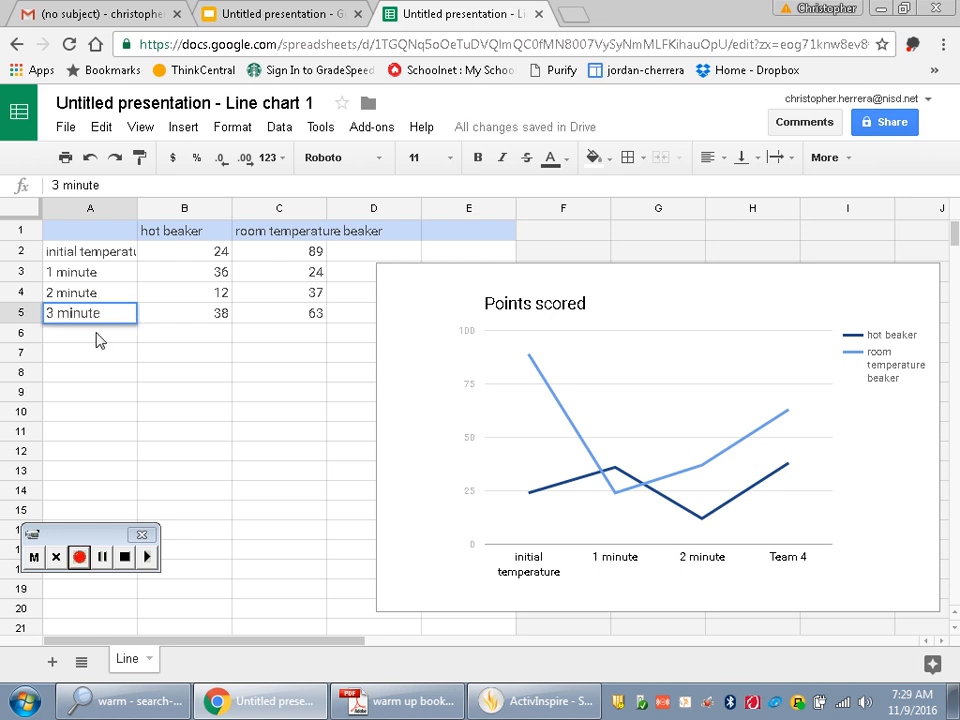
pyautogui.press('Return')
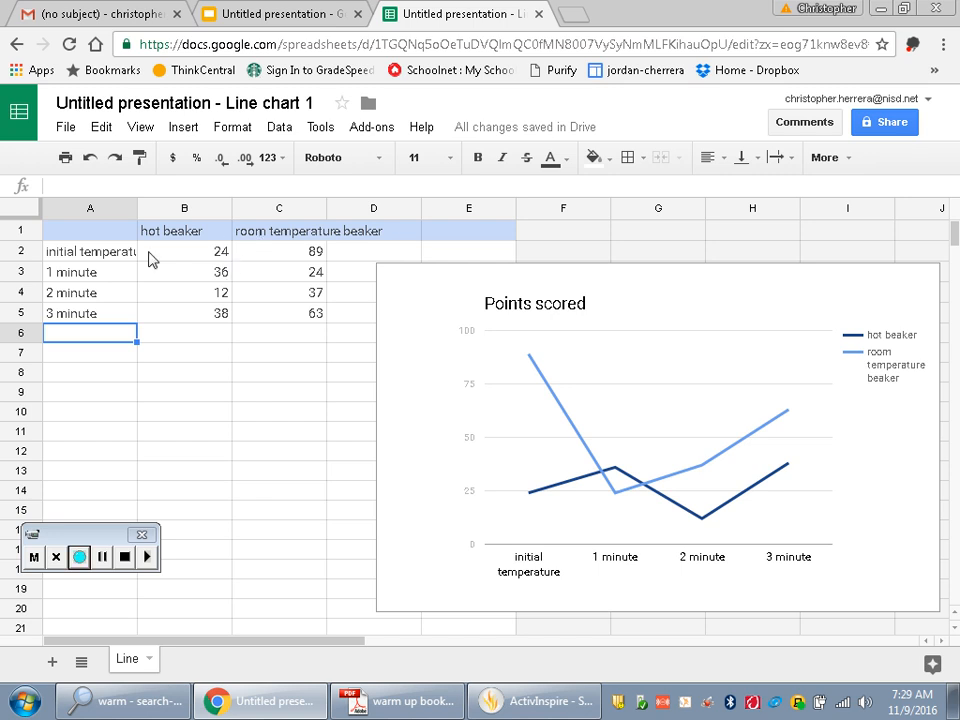
# Step: Fill the hot beaker column from the initial temperature to 3 minutes with 90.1, 80.2, 60.5 and 33.3
pyautogui.click(204, 262)
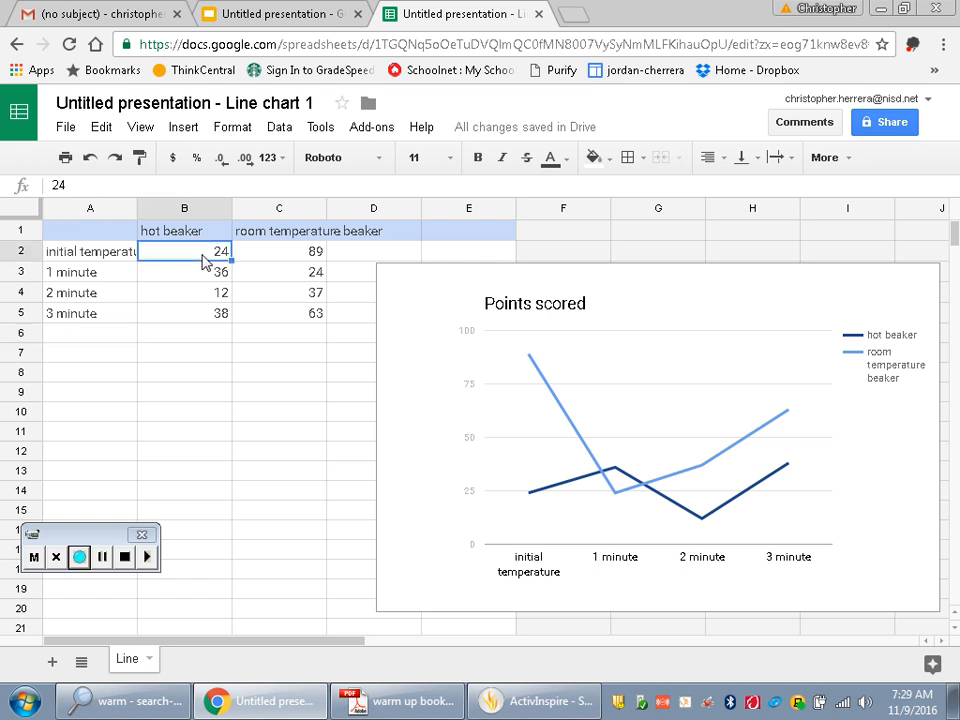
pyautogui.write('90.1')
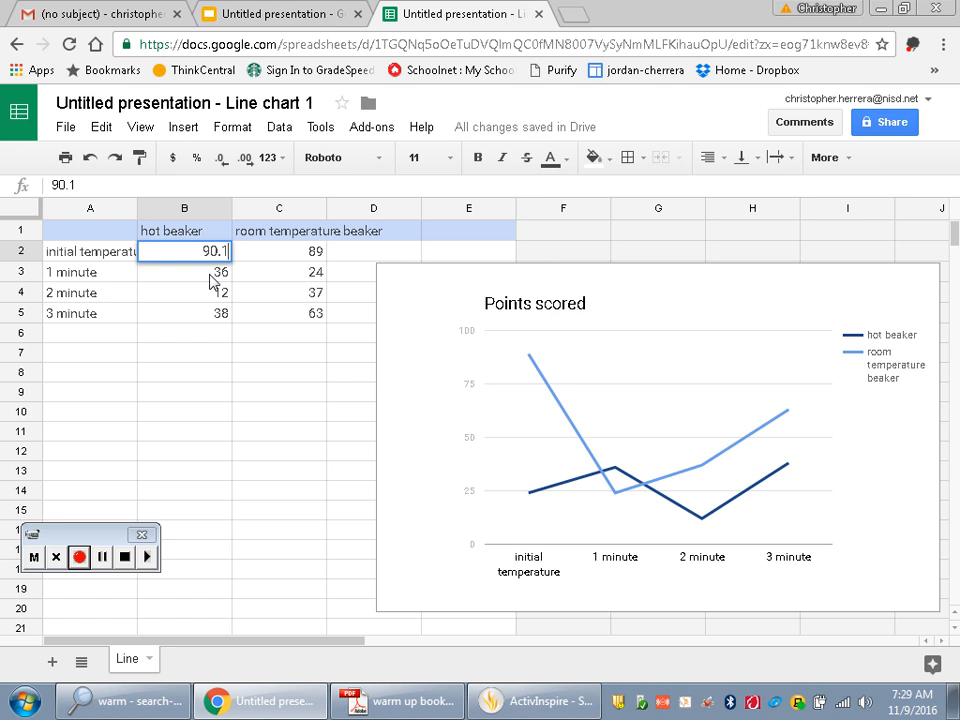
pyautogui.press('Return')
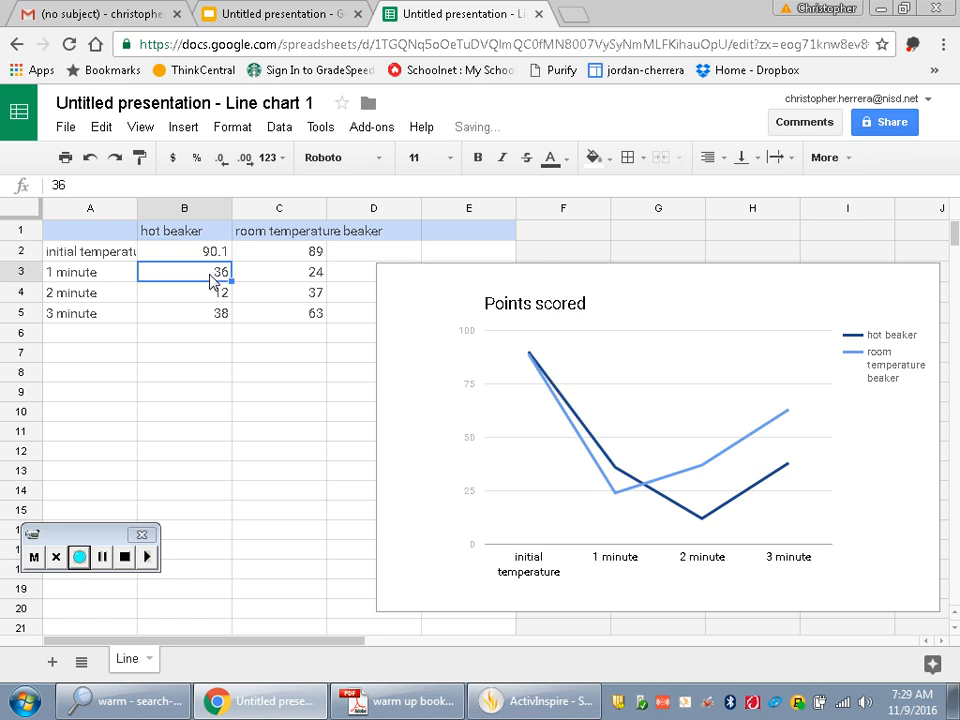
pyautogui.write('8')
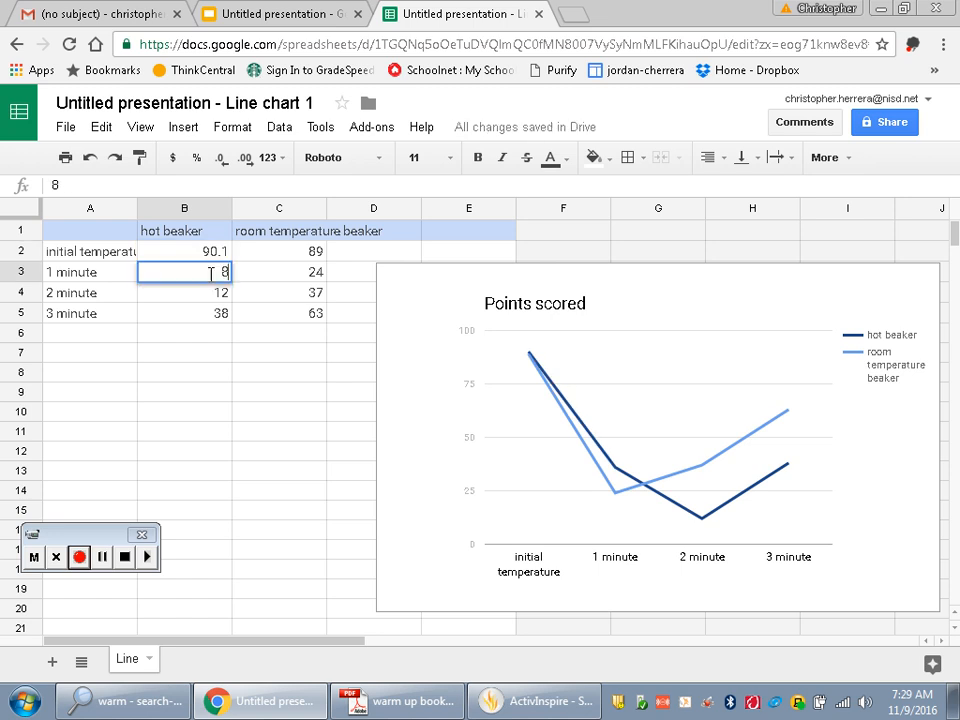
pyautogui.write('0.2')
pyautogui.click(216, 298)
pyautogui.write('60.5')
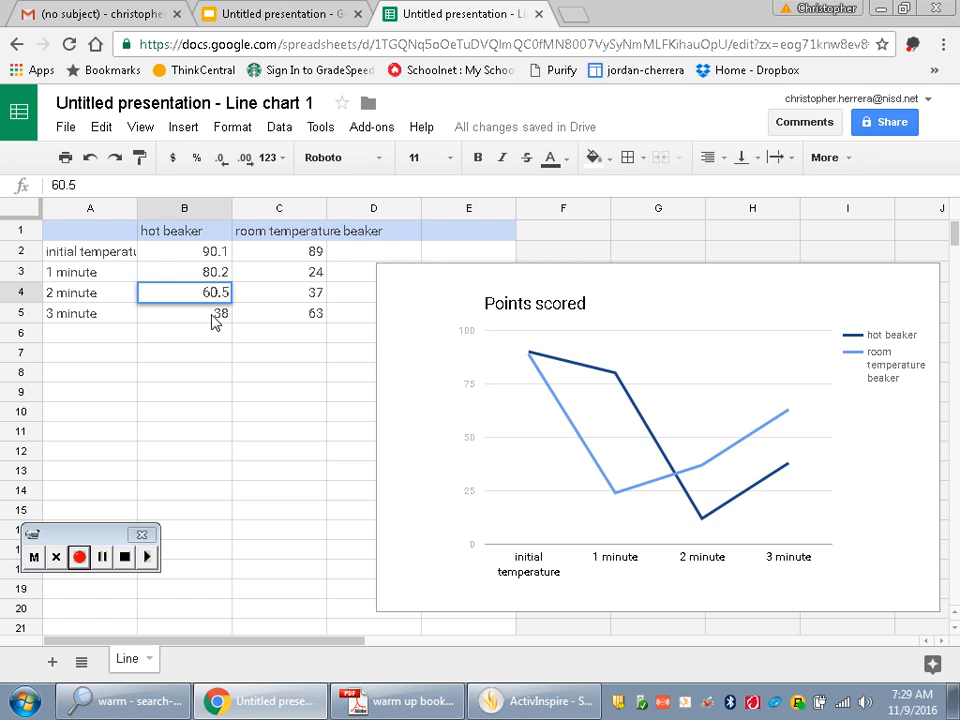
pyautogui.click(212, 316)
pyautogui.write('33')
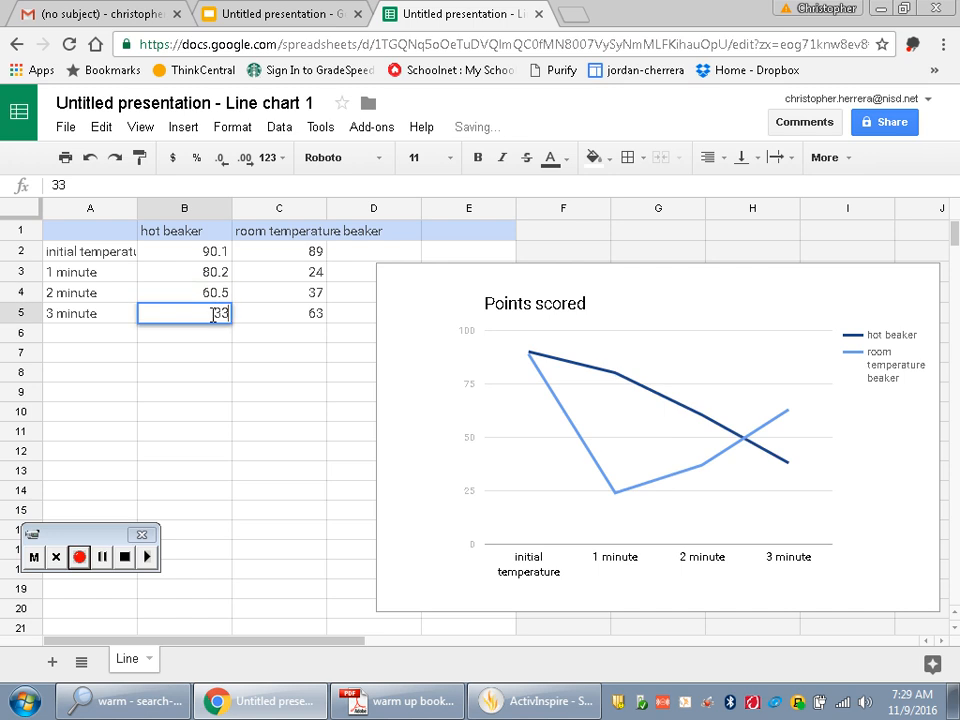
pyautogui.write('.3')
pyautogui.press('Return')
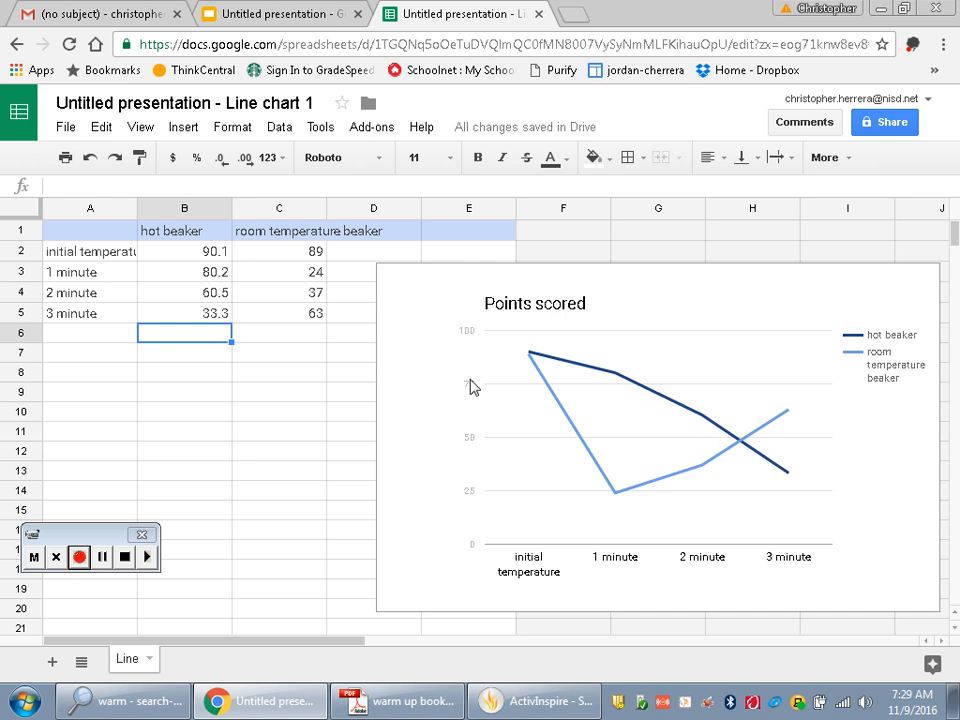
# Step: Set the room temperature beaker's initial temperature and 1 minute values to 25.6
pyautogui.click(301, 256)
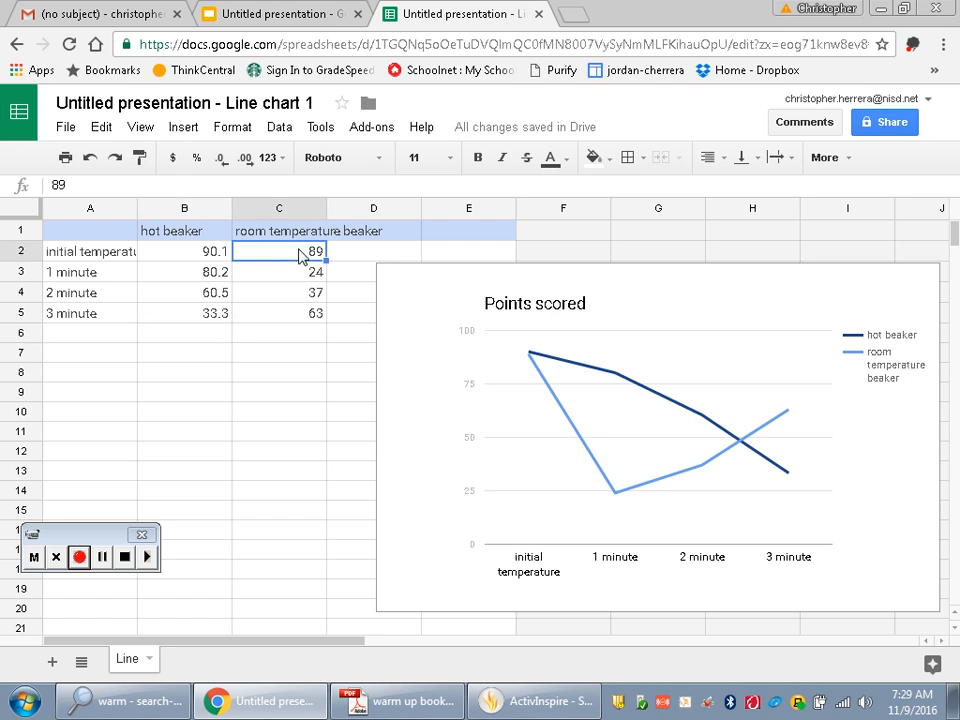
pyautogui.write('25.6')
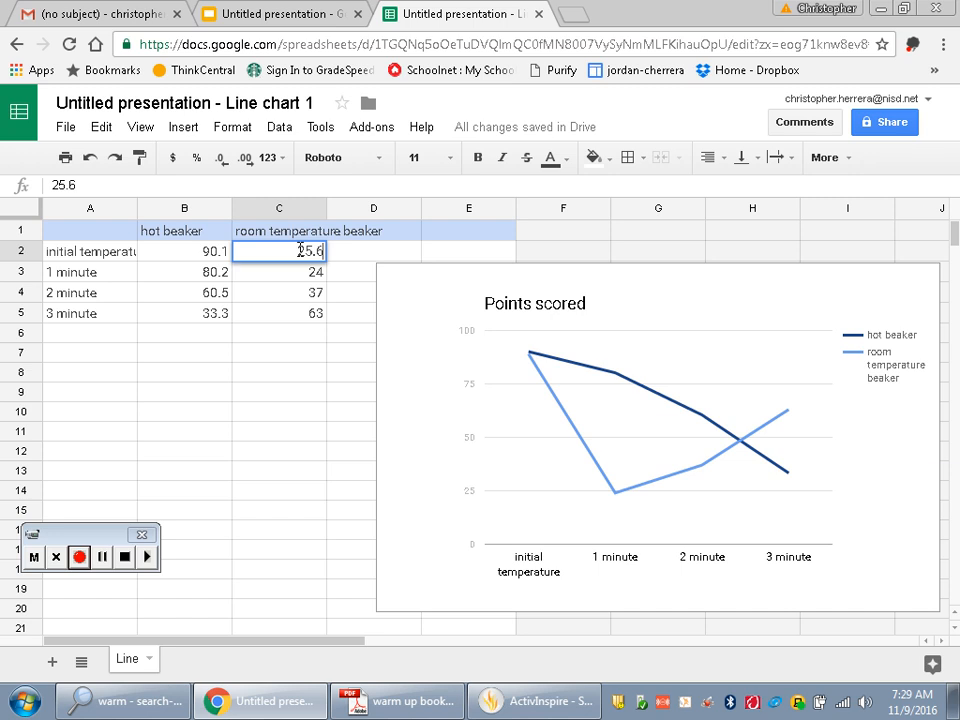
pyautogui.press('Return')
pyautogui.write('25')
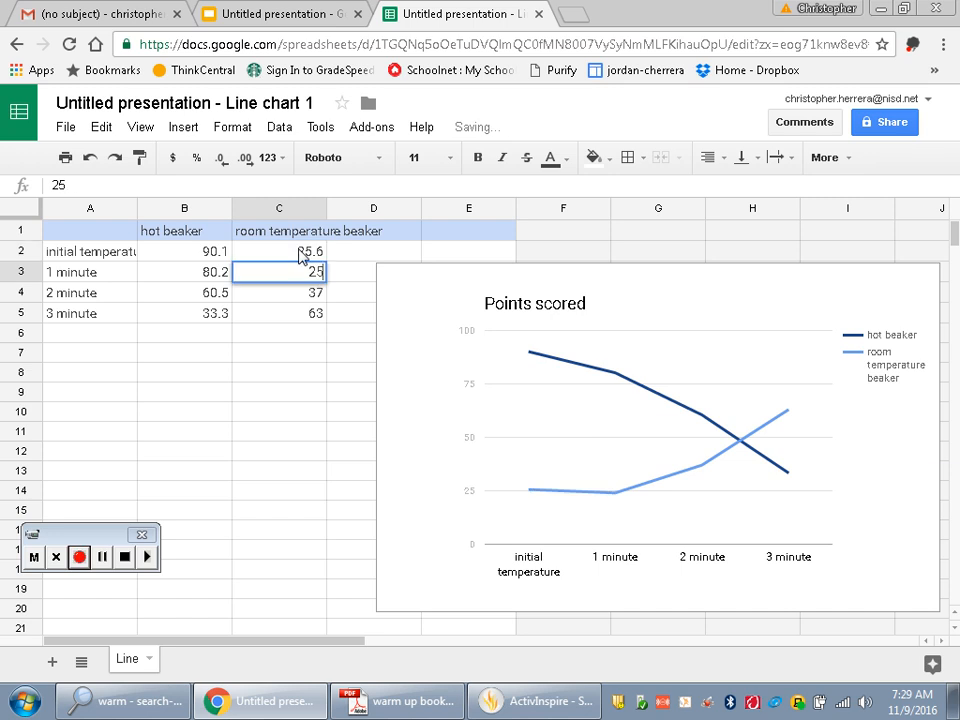
pyautogui.press('Return')
pyautogui.press('Left')
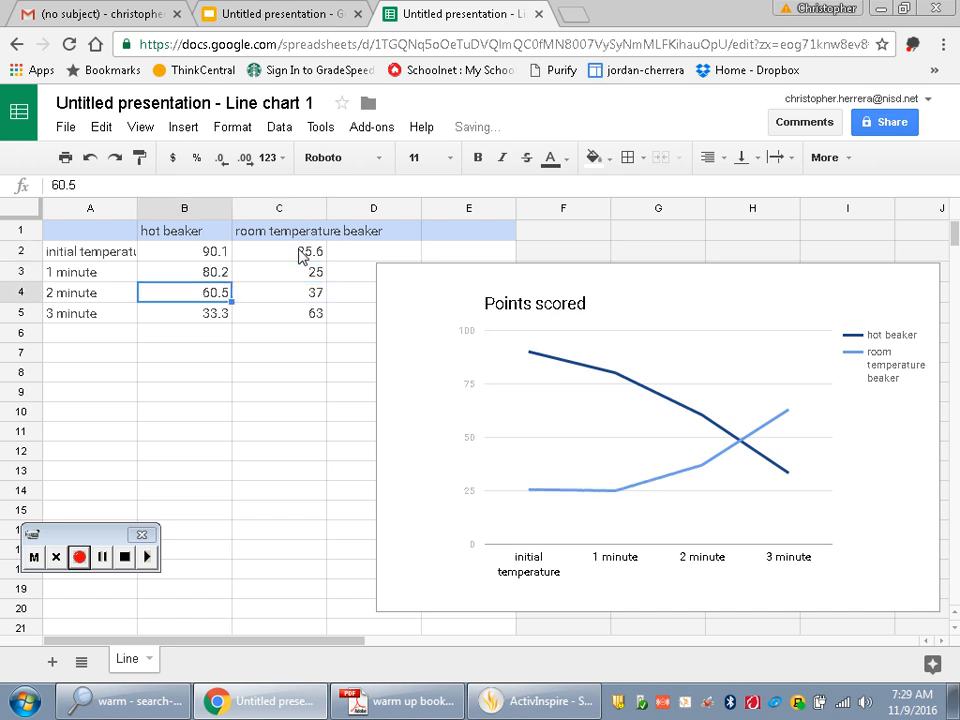
pyautogui.click(310, 276)
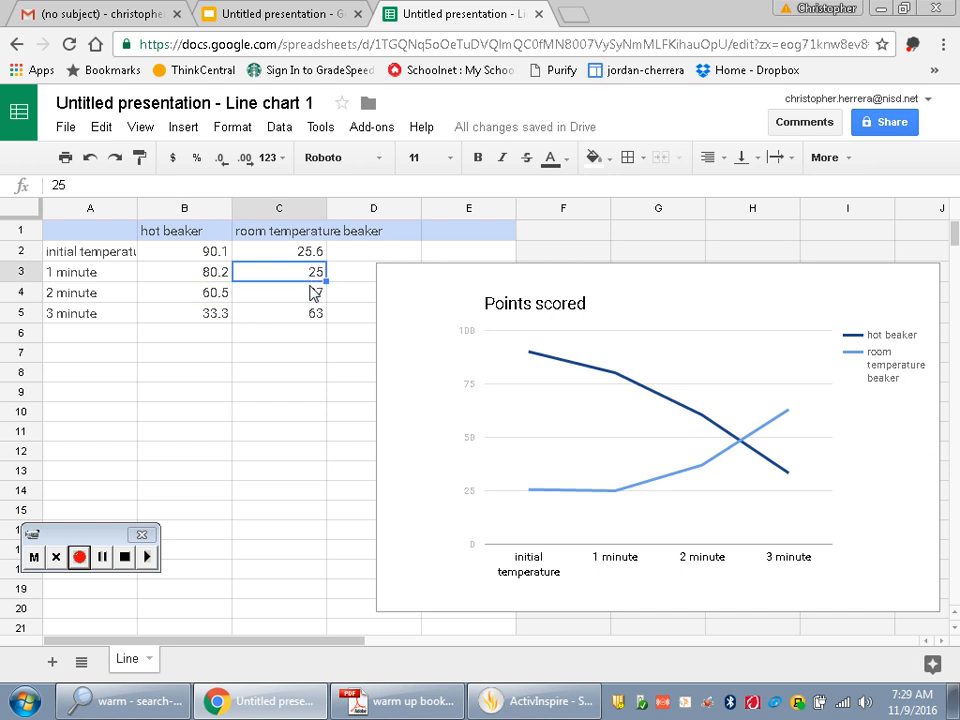
pyautogui.write('25.')
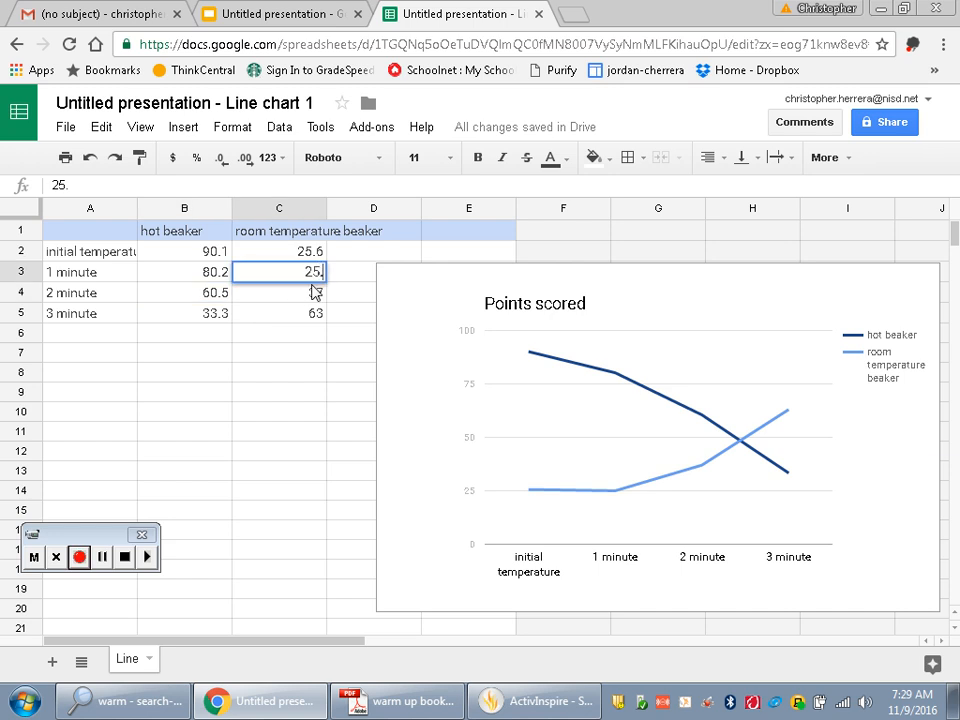
pyautogui.write('6')
pyautogui.press('Return')
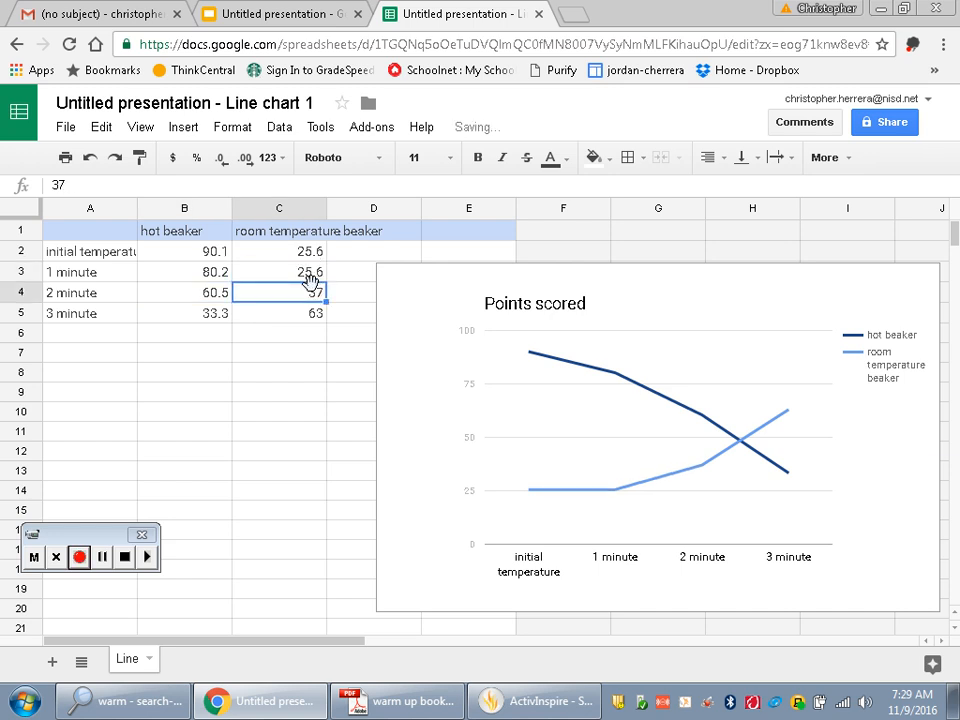
# Step: Set the room temperature beaker's 2 minute and 3 minute values to 25.6
pyautogui.write('25.6')
pyautogui.press('Return')
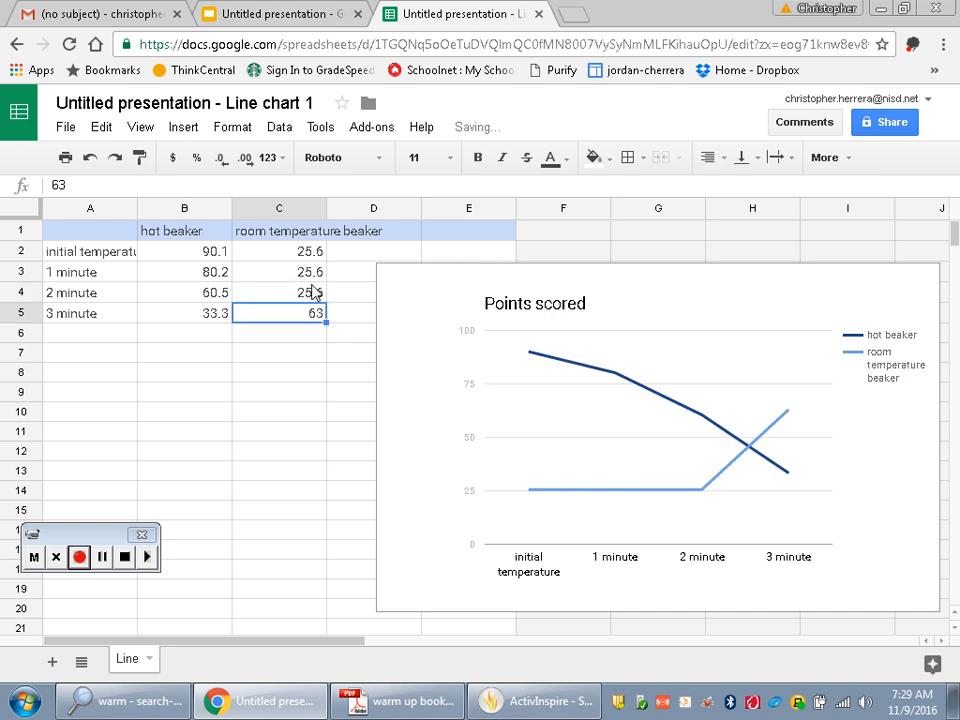
pyautogui.write('25.6')
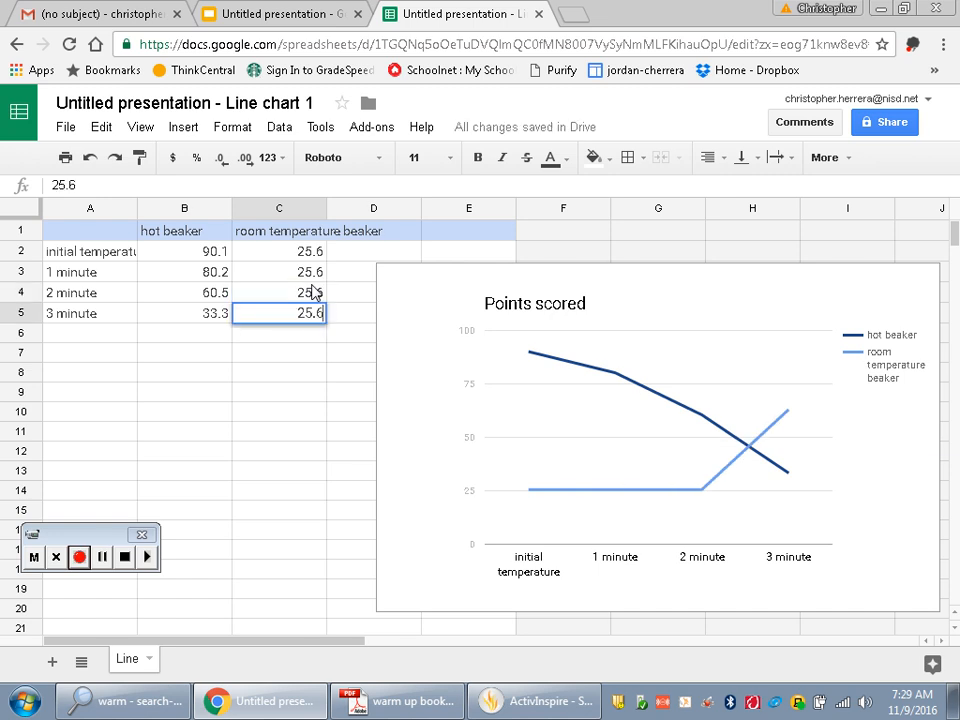
pyautogui.press('Return')
pyautogui.press('Up')
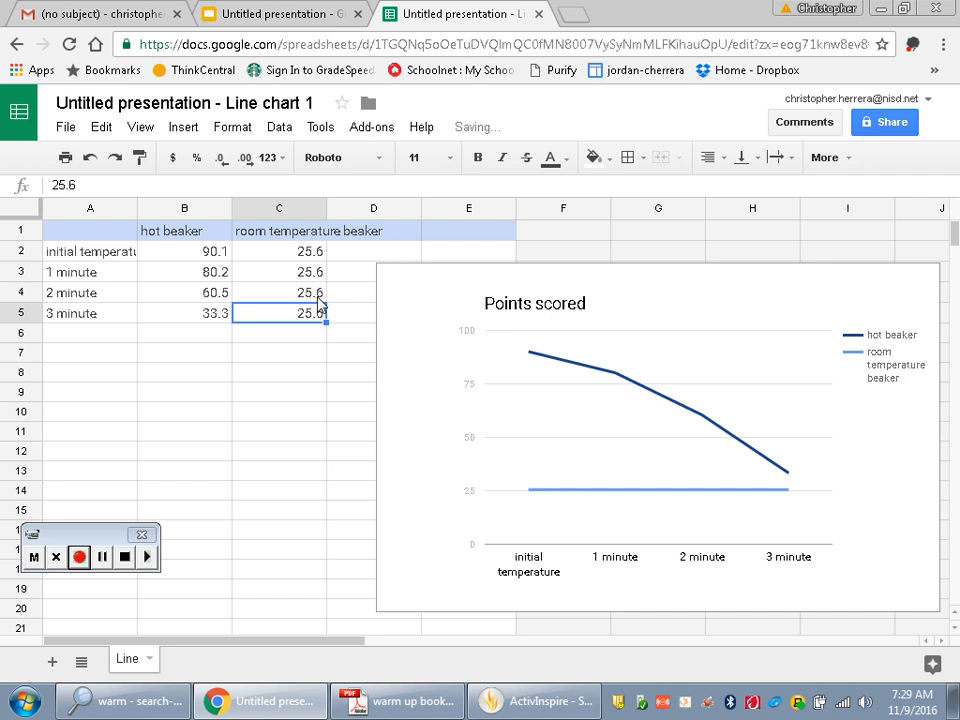
# Step: Change the room temperature beaker's 3 minute value to 25.7
pyautogui.write('25.7')
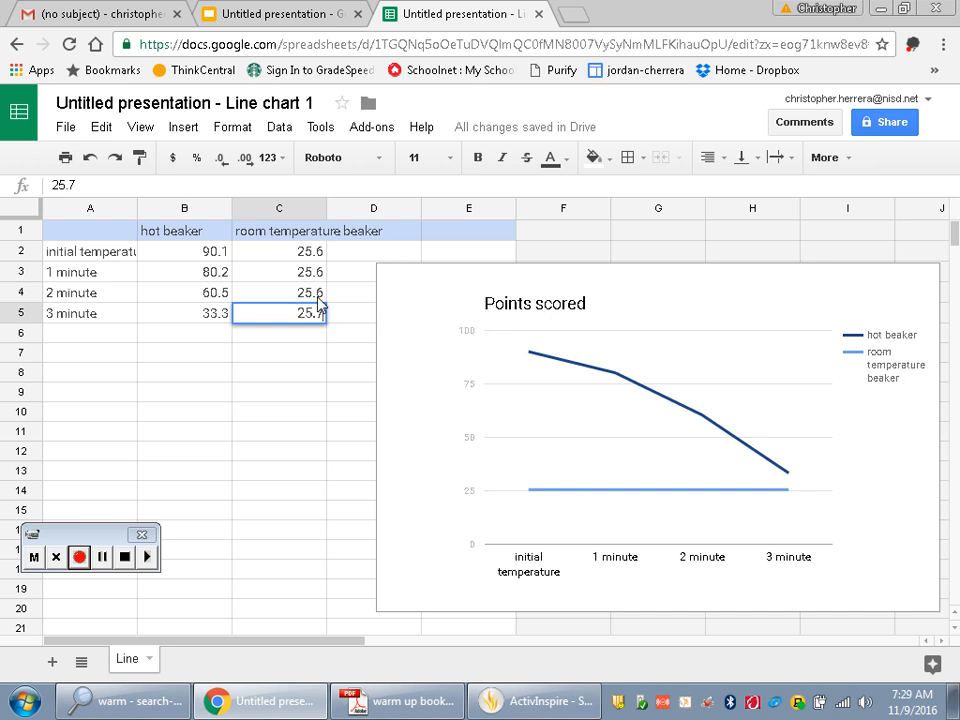
pyautogui.click(322, 358)
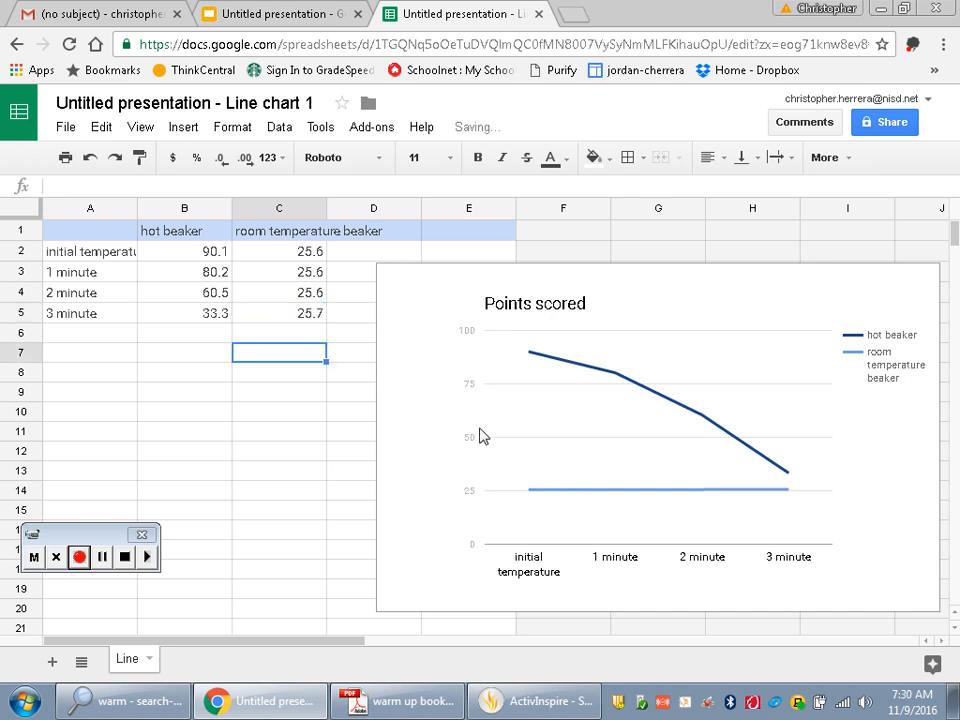
pyautogui.click(102, 558)
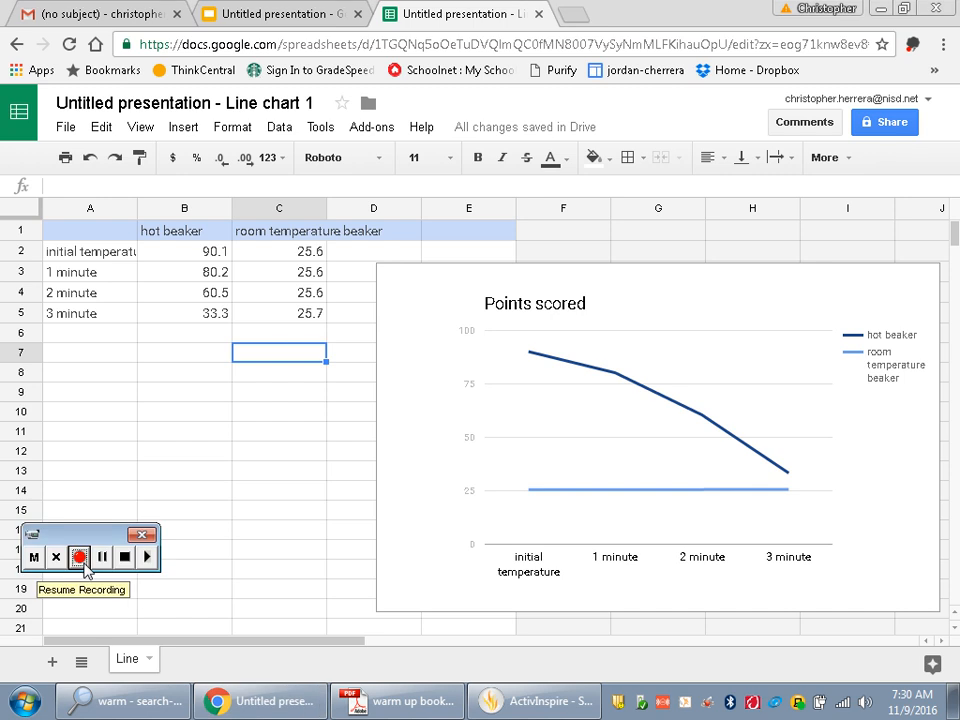
pyautogui.click(80, 558)
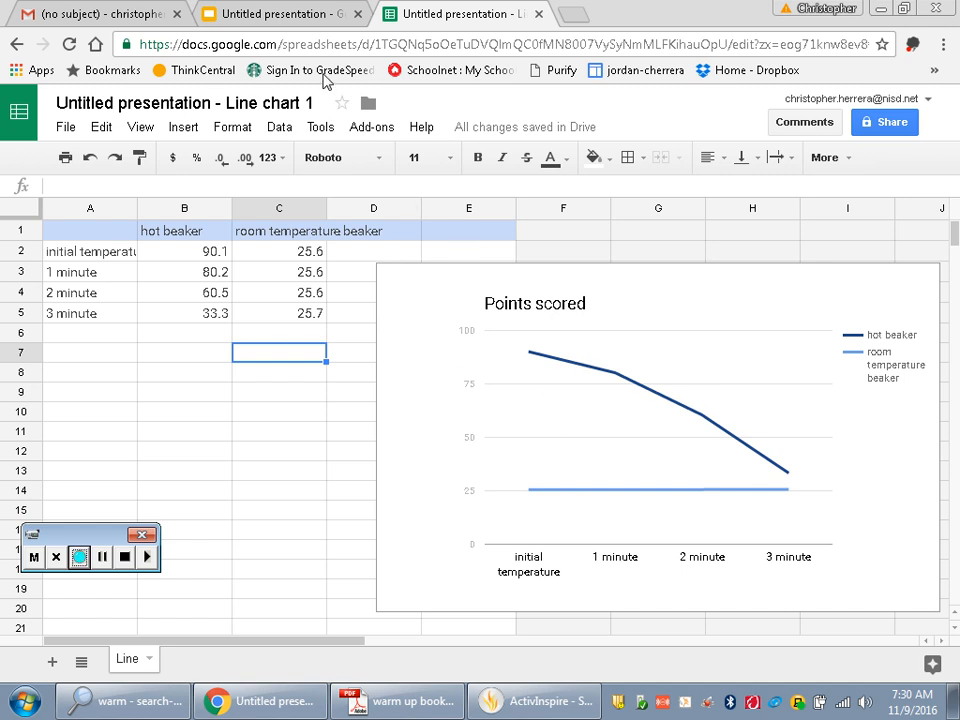
# Step: Switch to the Google Slides presentation, update the linked line chart on slide 2 with the edited spreadsheet data, and open slide 1
pyautogui.click(286, 18)
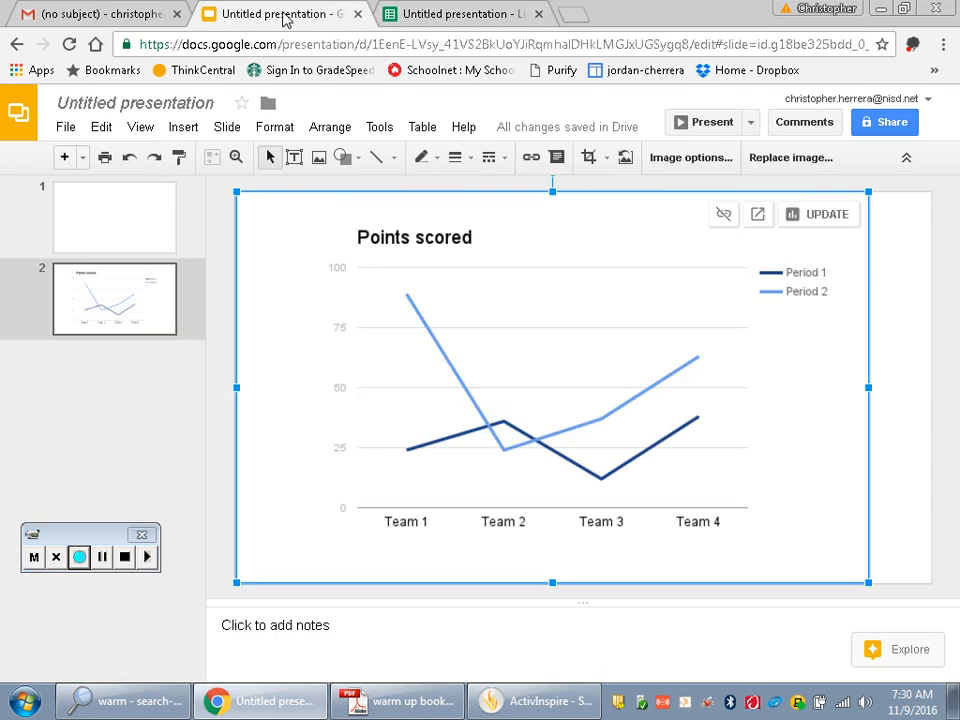
pyautogui.click(809, 216)
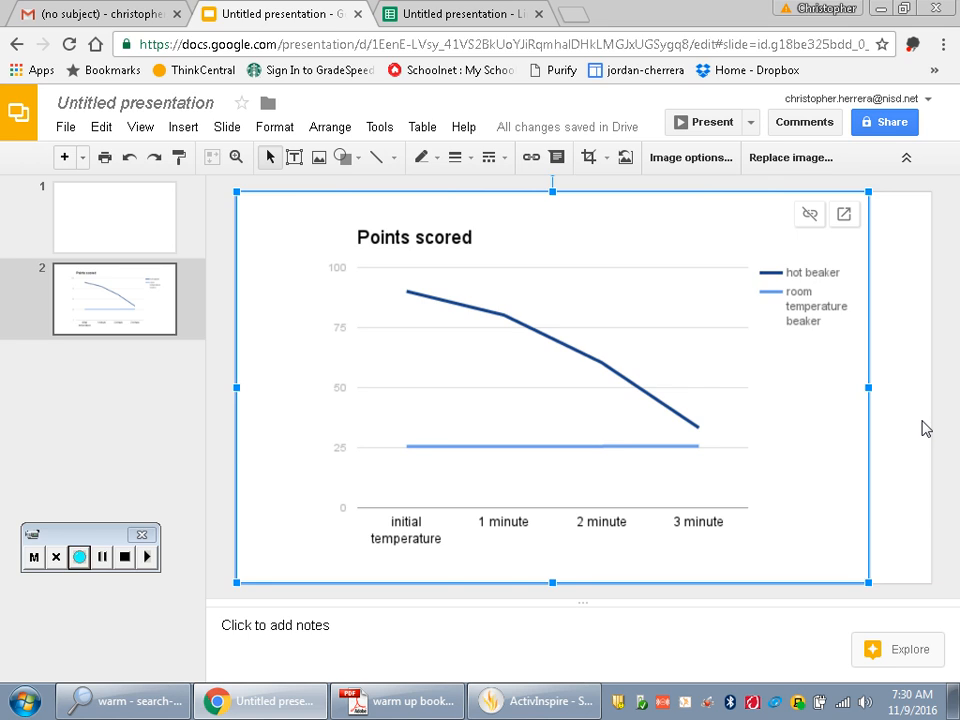
pyautogui.click(146, 241)
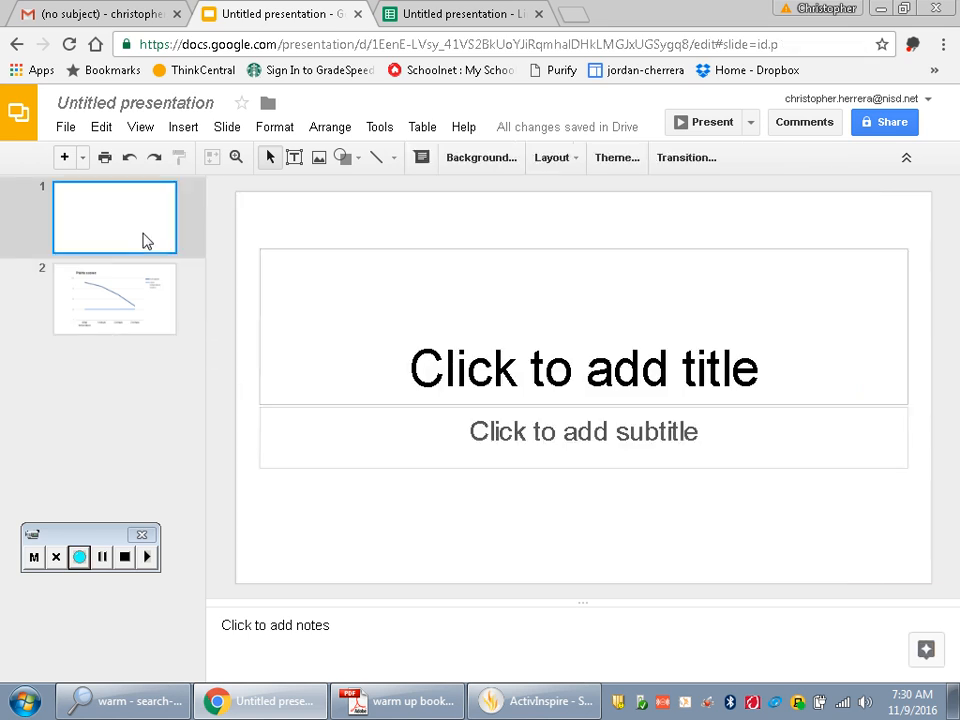